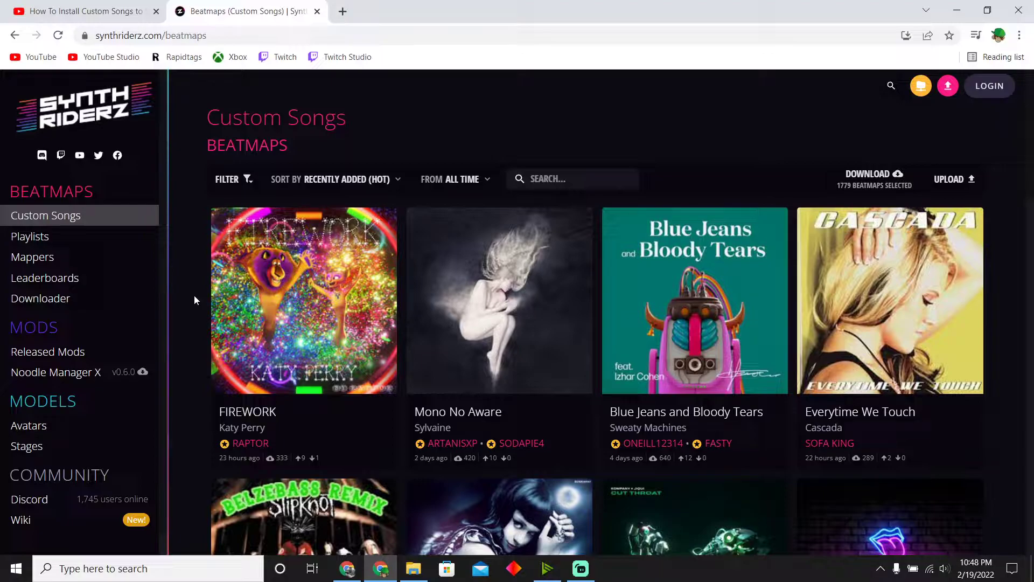
Step: Skim through the custom songs tutorial video page
left_click(58, 6)
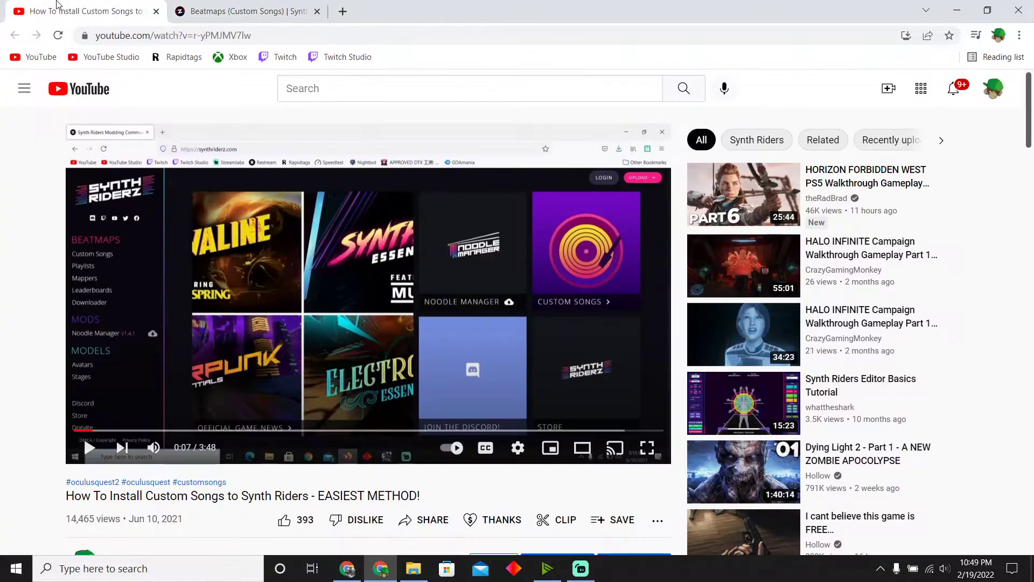
scroll(178, 332, "down", 4)
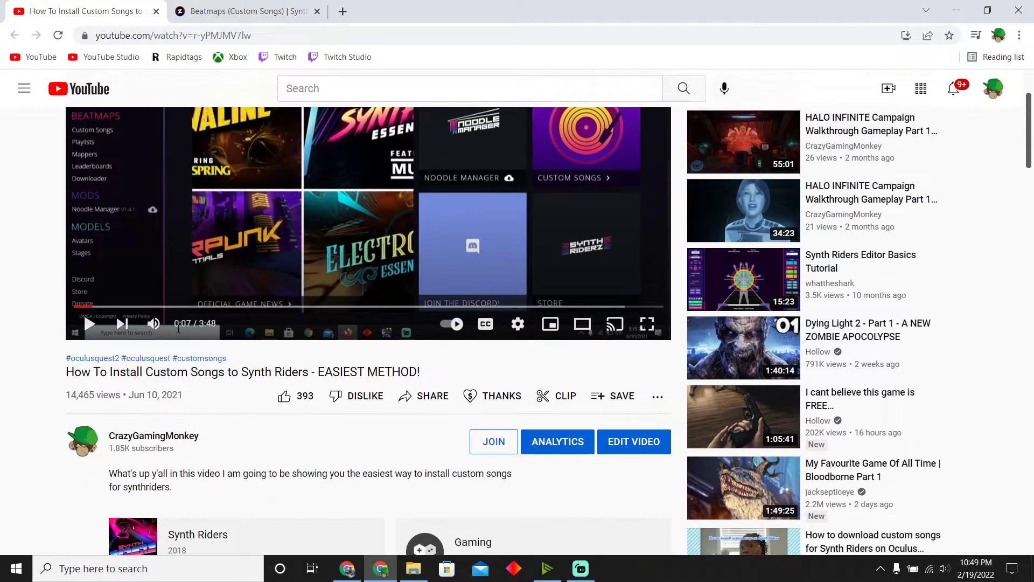
scroll(179, 333, "down", 9)
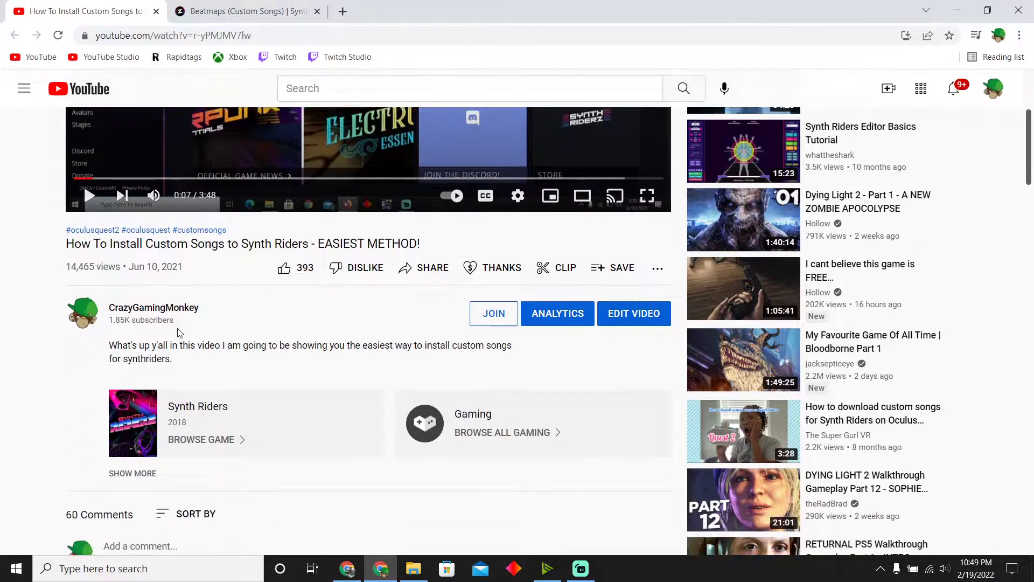
scroll(180, 334, "down", 15)
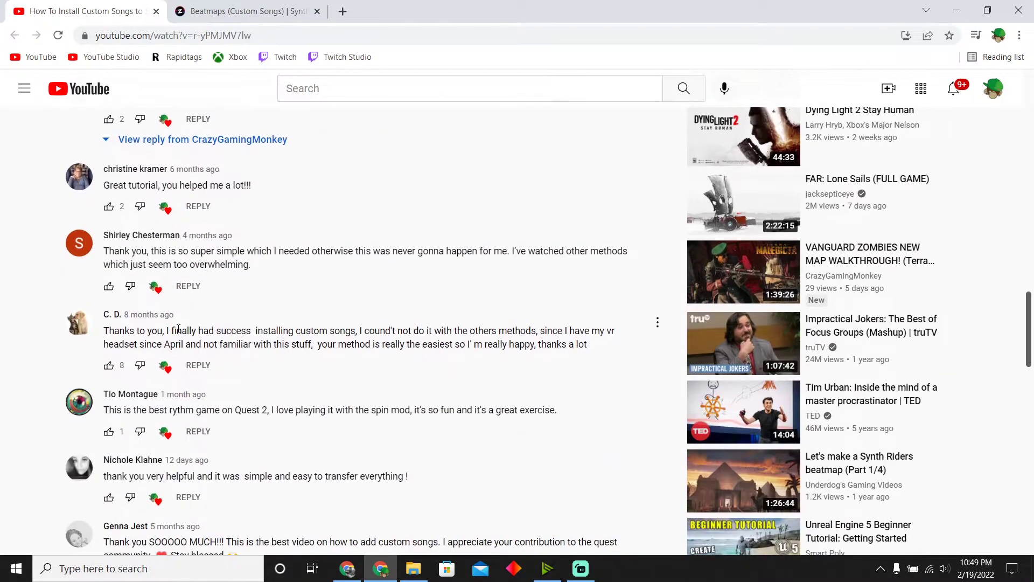
scroll(179, 333, "down", 2)
scroll(180, 333, "down", 10)
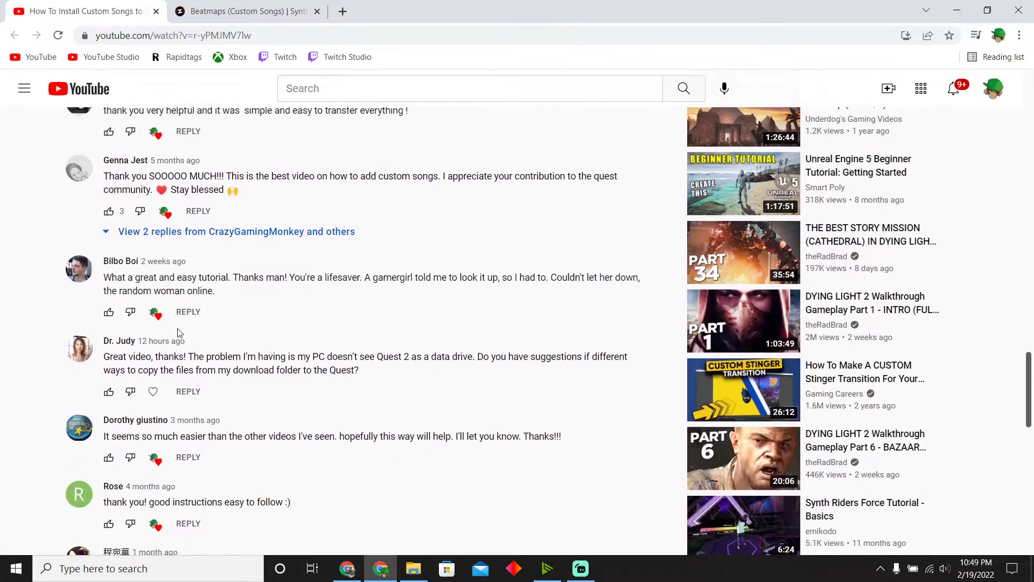
scroll(180, 334, "up", 20)
scroll(179, 334, "up", 1)
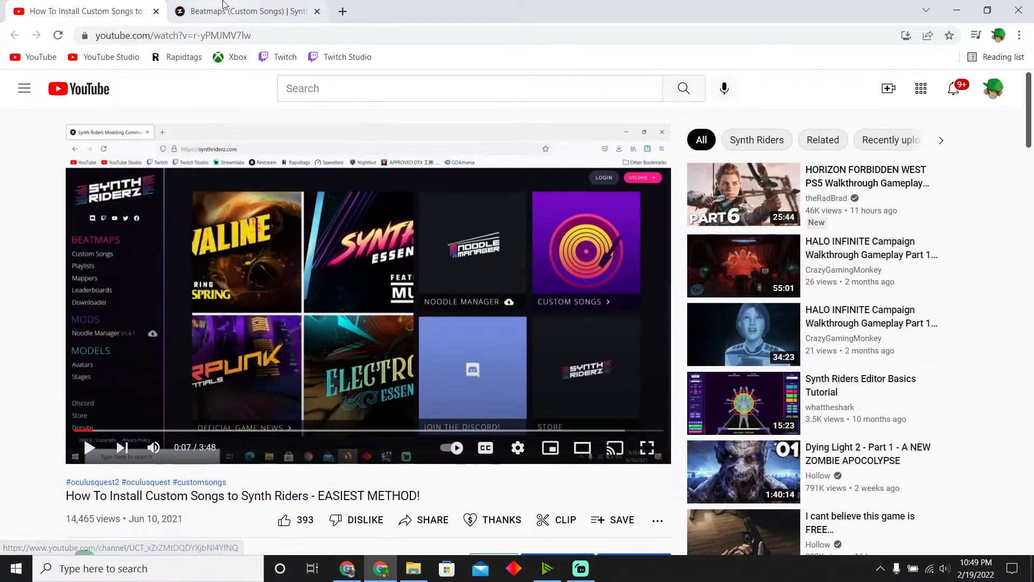
Step: Return to Synthriderz and get back to the Custom Songs beatmaps list
key("ctrl+Tab")
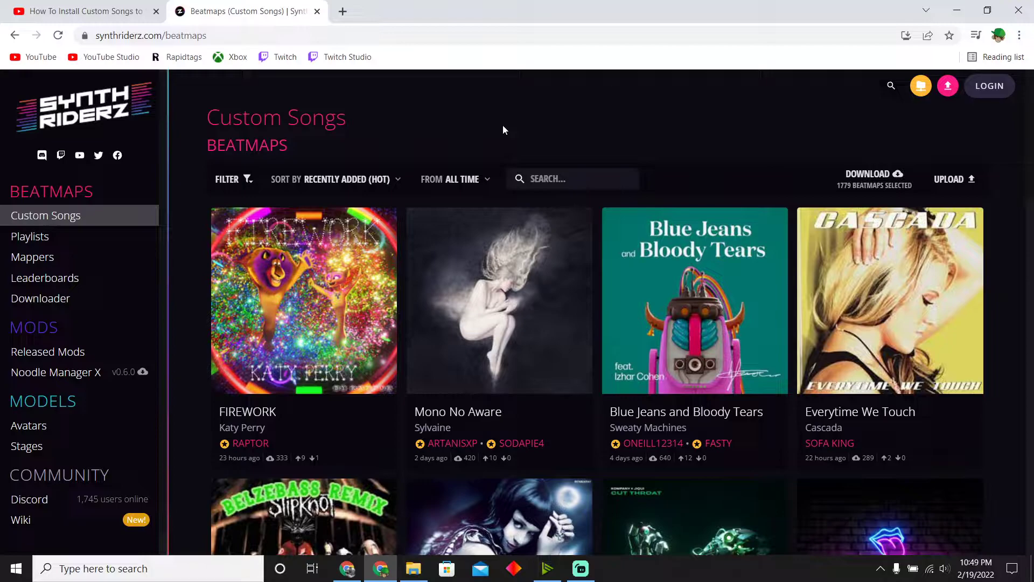
mouse_move(505, 435)
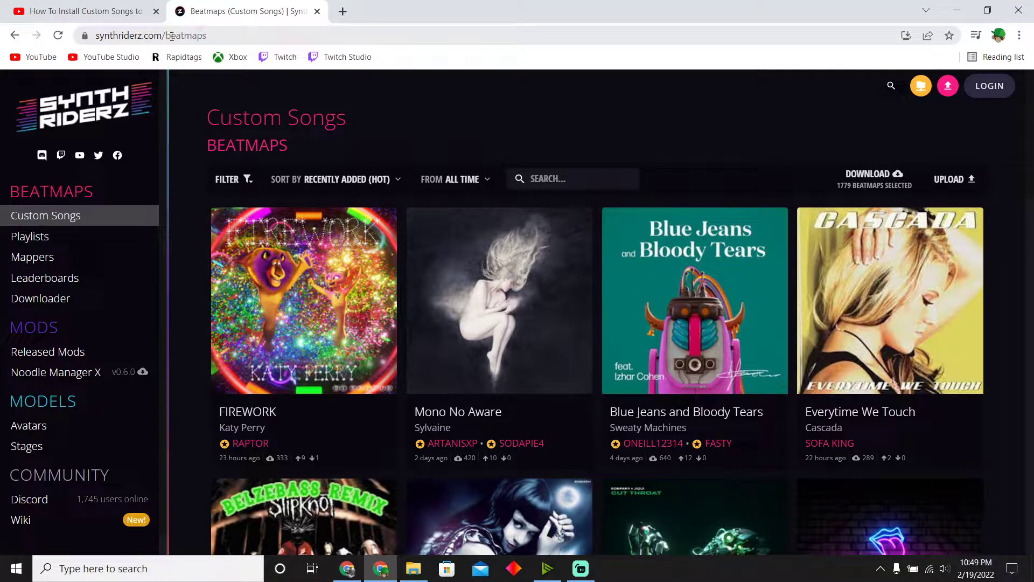
left_click(101, 119)
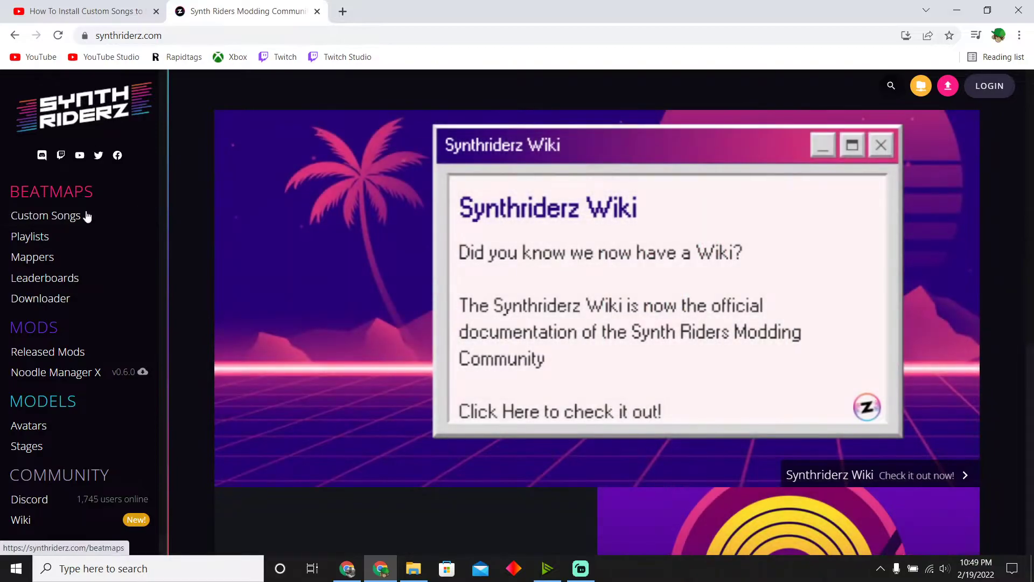
left_click(62, 233)
left_click(32, 218)
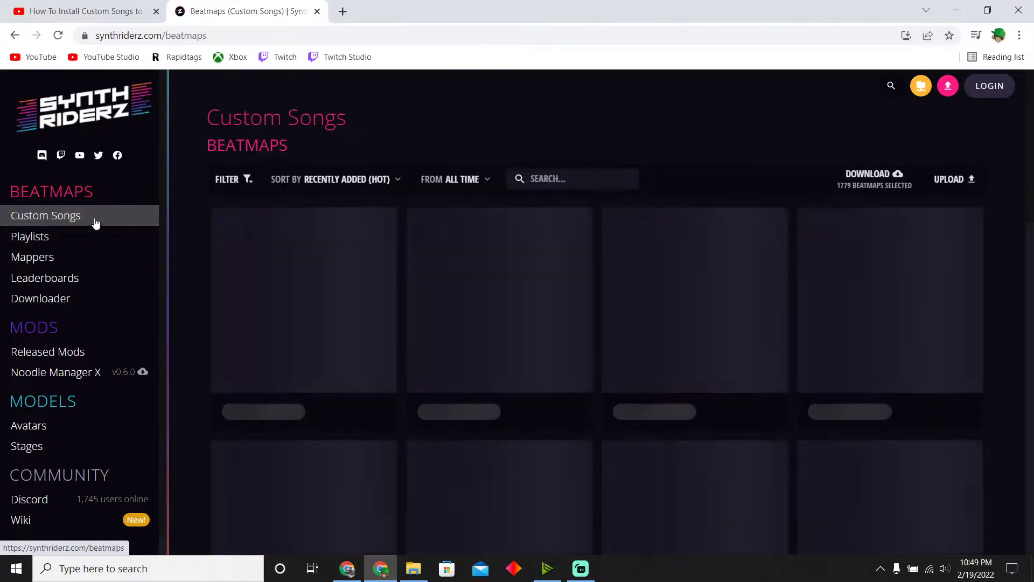
Step: Download the FIREWORK, Mono No Aware, Blue Jeans and Bloody Tears, and Everytime We Touch beatmaps
scroll(408, 322, "down", 15)
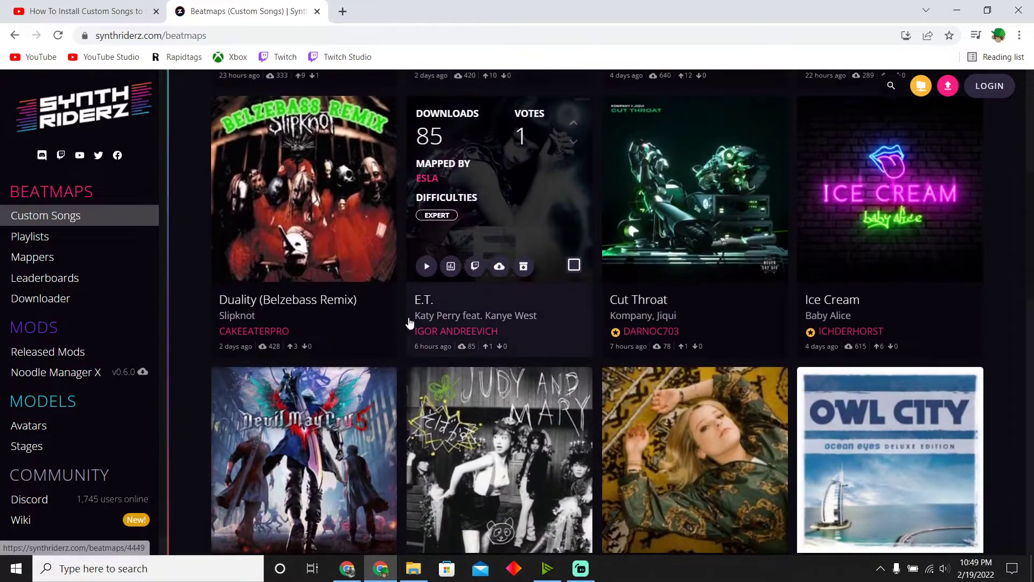
scroll(408, 317, "up", 10)
scroll(408, 318, "down", 5)
scroll(408, 318, "up", 5)
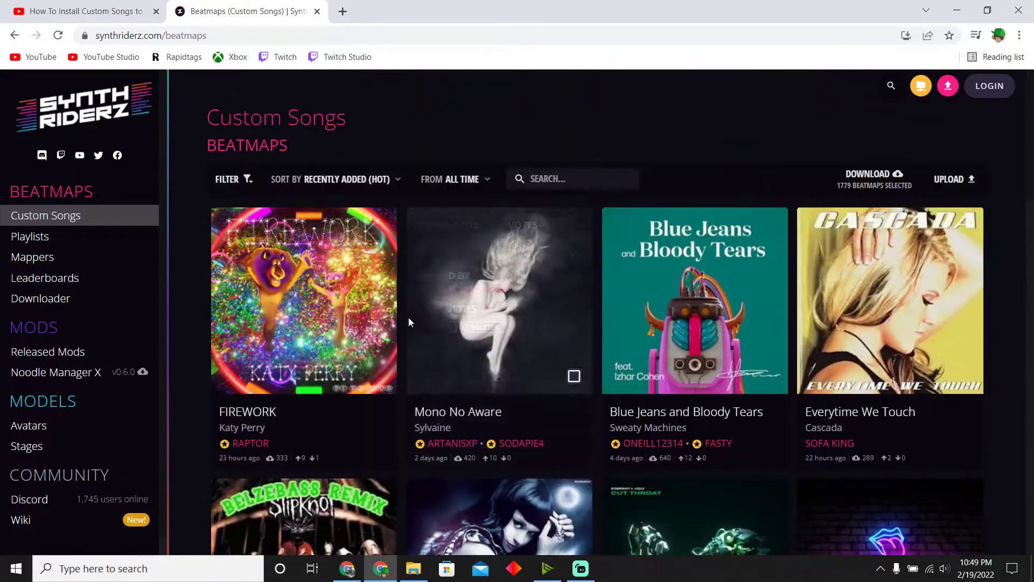
scroll(408, 318, "down", 8)
scroll(408, 322, "up", 8)
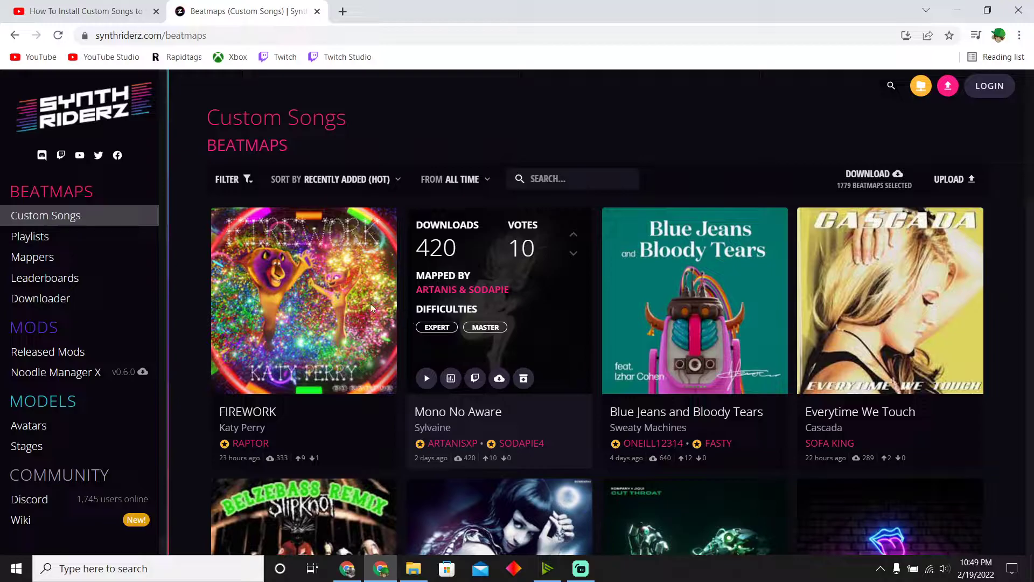
scroll(603, 340, "down", 2)
scroll(606, 333, "down", 20)
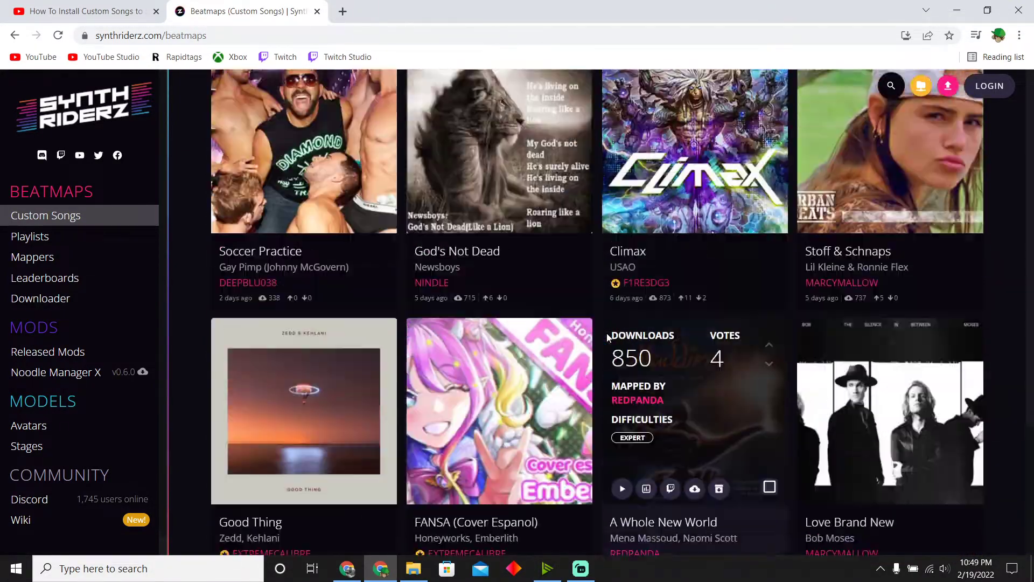
scroll(606, 333, "up", 20)
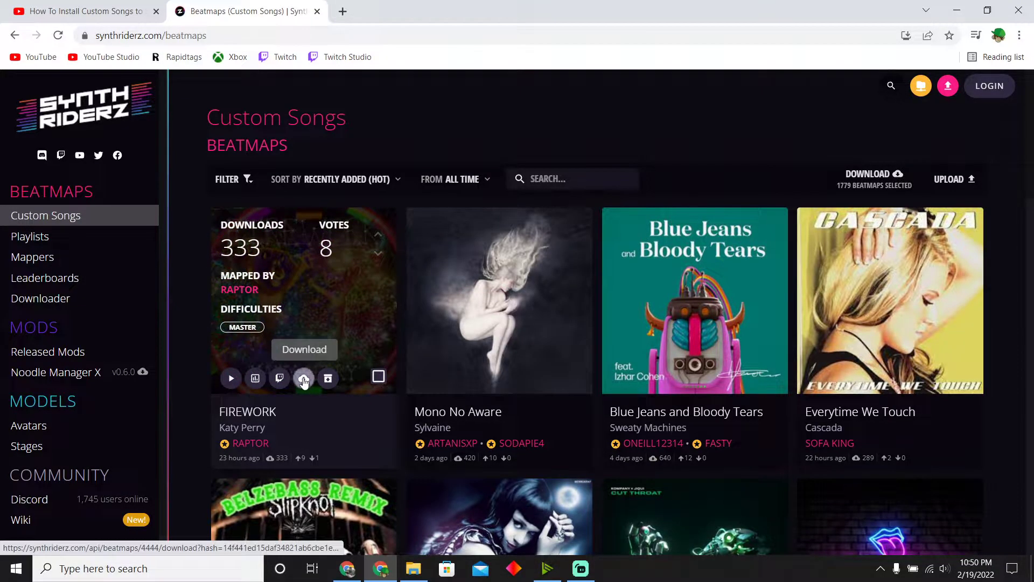
left_click(303, 380)
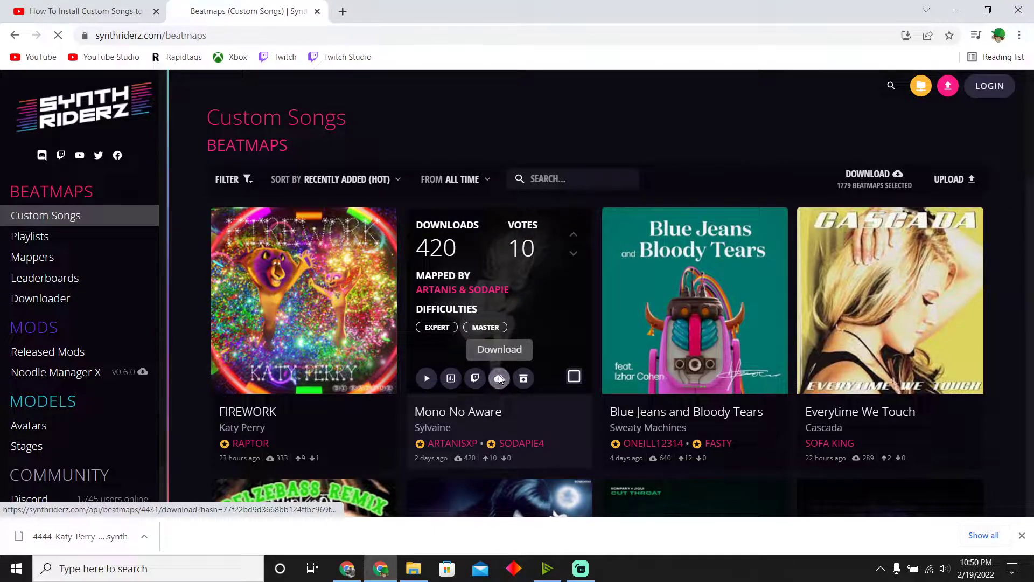
left_click(500, 379)
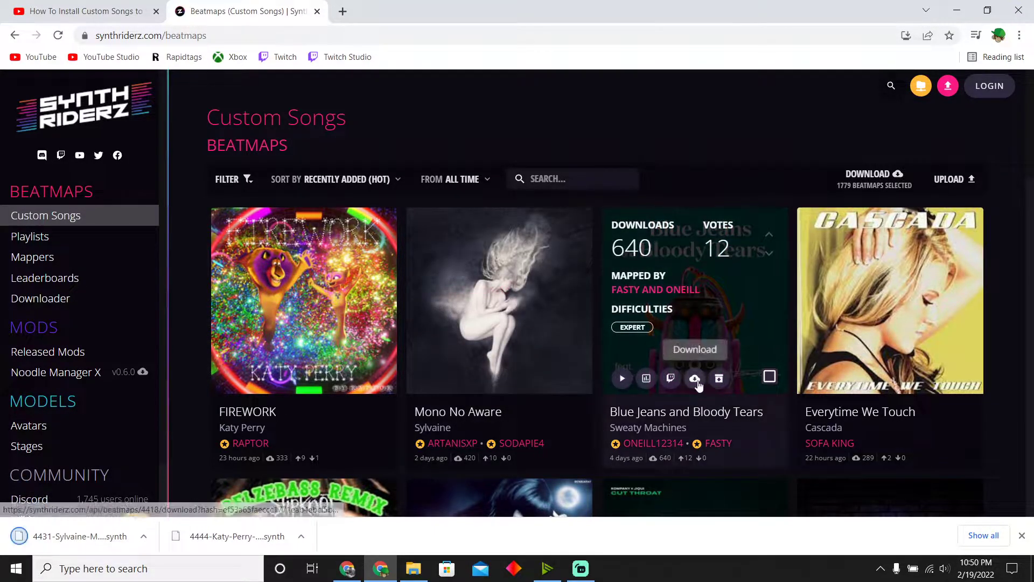
left_click(696, 379)
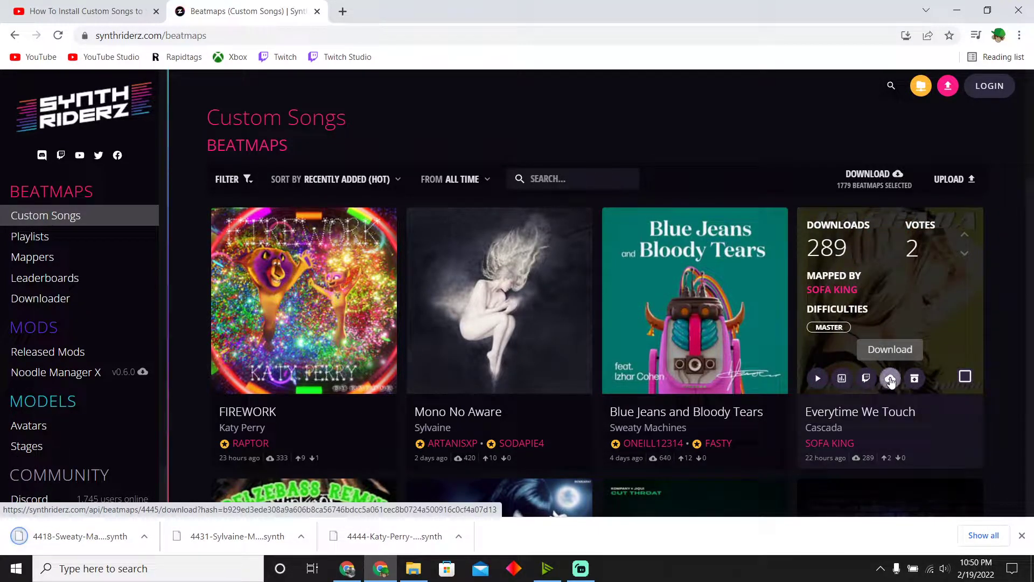
left_click(890, 378)
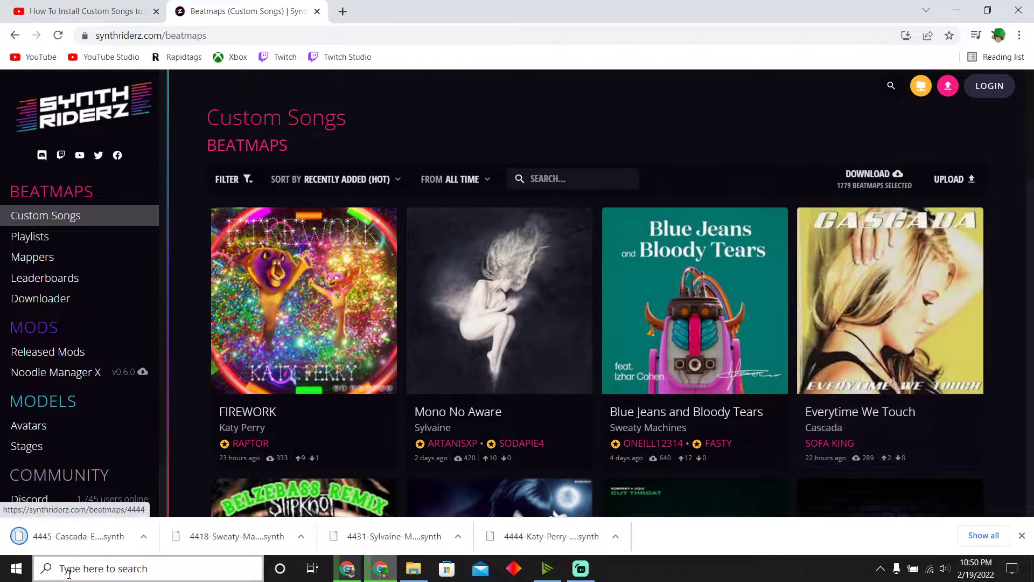
Step: Launch File Explorer from the taskbar to reach the Quest headset's drive
left_click(411, 569)
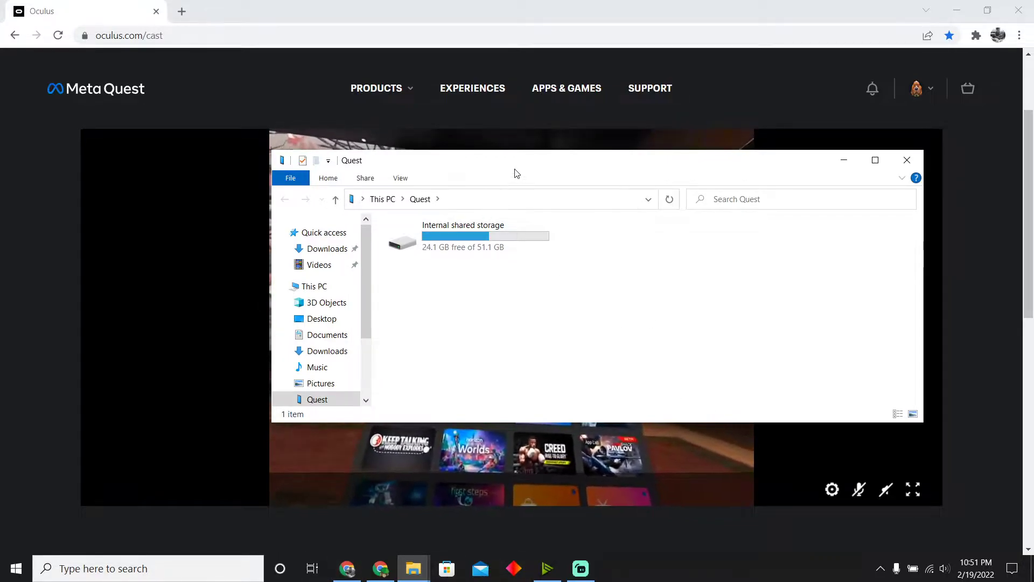
Step: Reposition the Quest window and open Internal shared storage > Android > data
left_click_drag(516, 172, 450, 153)
left_click(388, 215)
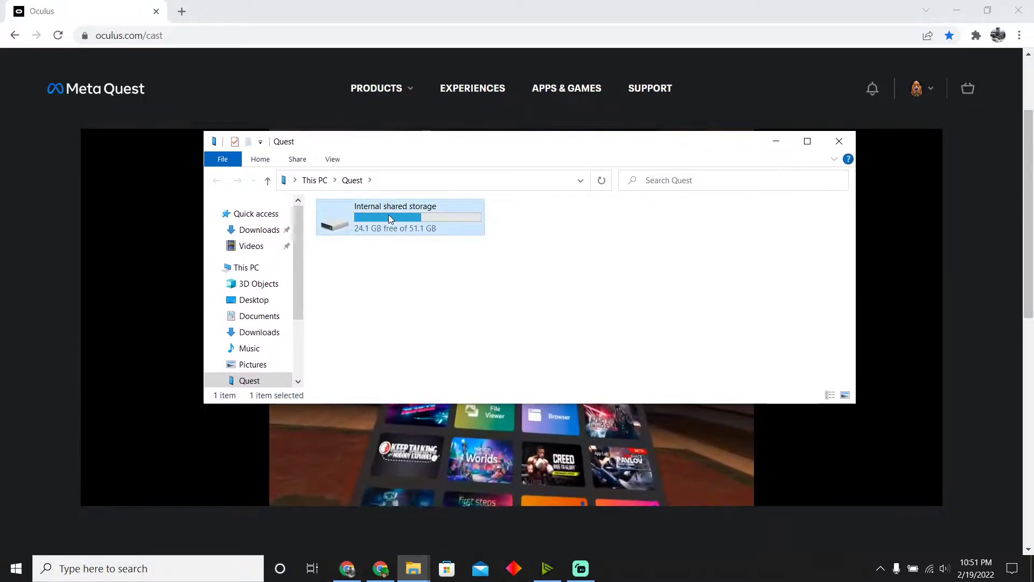
double_click(389, 215)
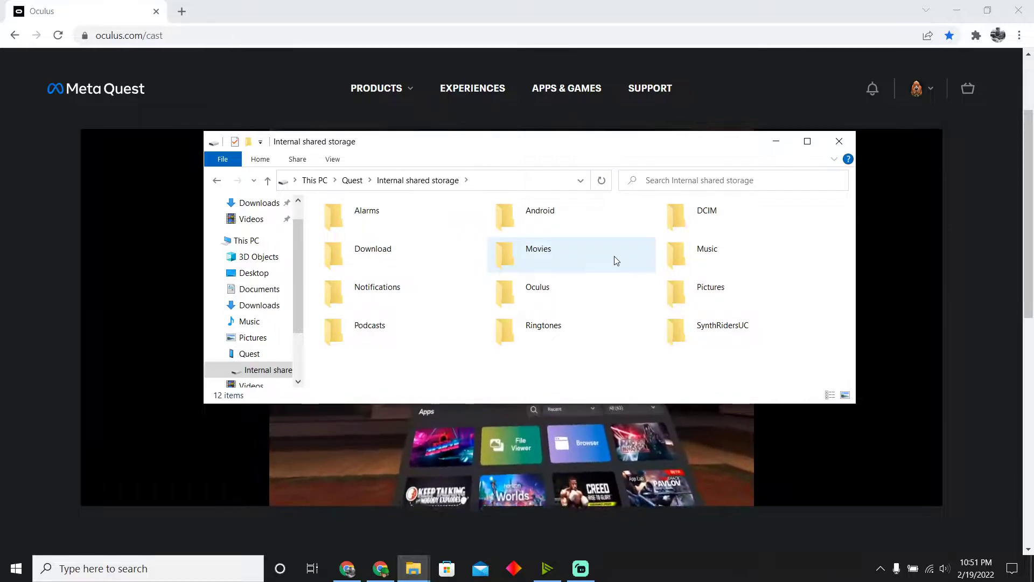
double_click(520, 224)
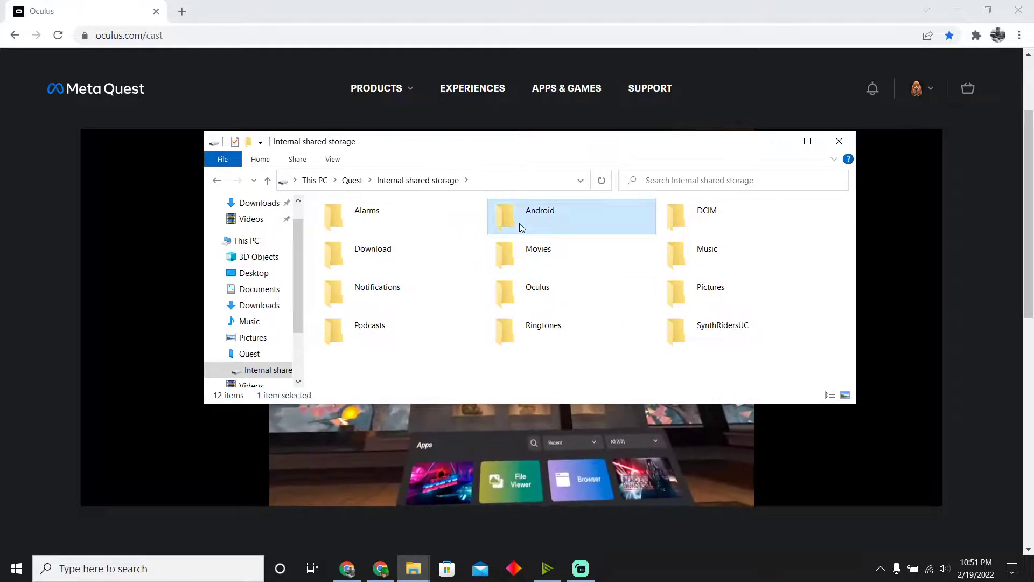
left_click(335, 222)
double_click(335, 220)
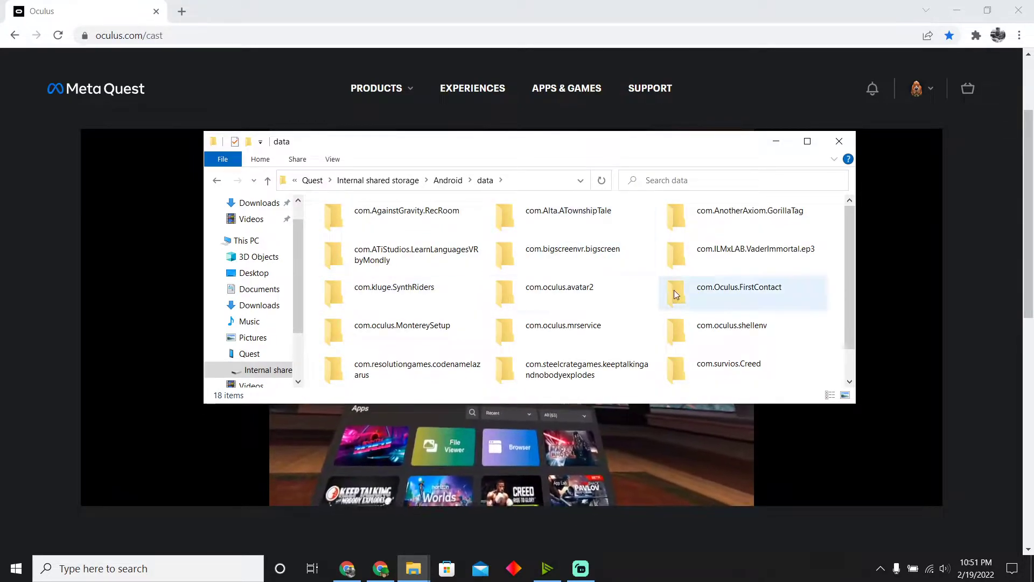
scroll(681, 291, "down", 1)
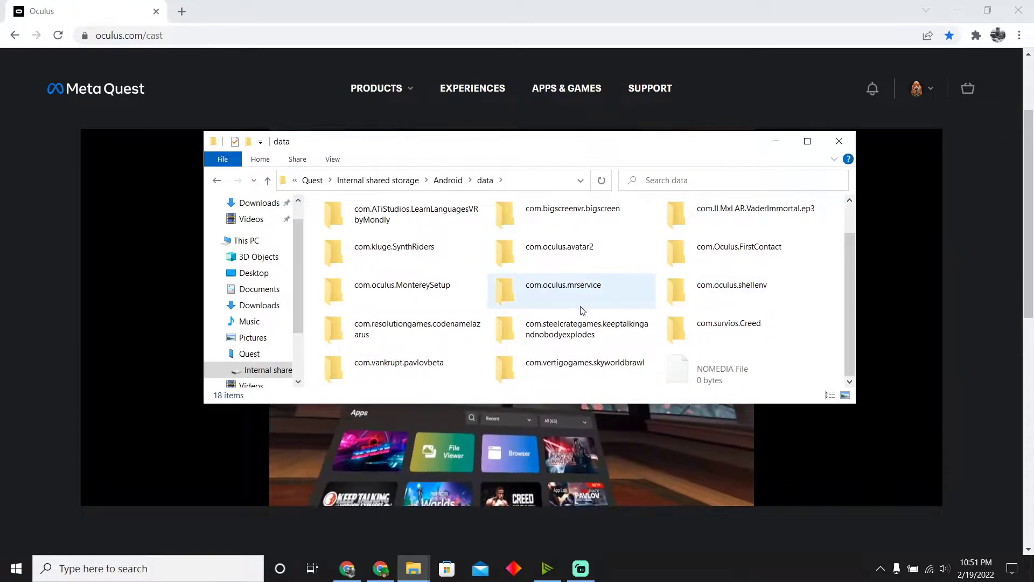
Step: View the eight songs in com.kluge.SynthRiders/files/CustomSongs, then go back up to the Quest drive
double_click(405, 260)
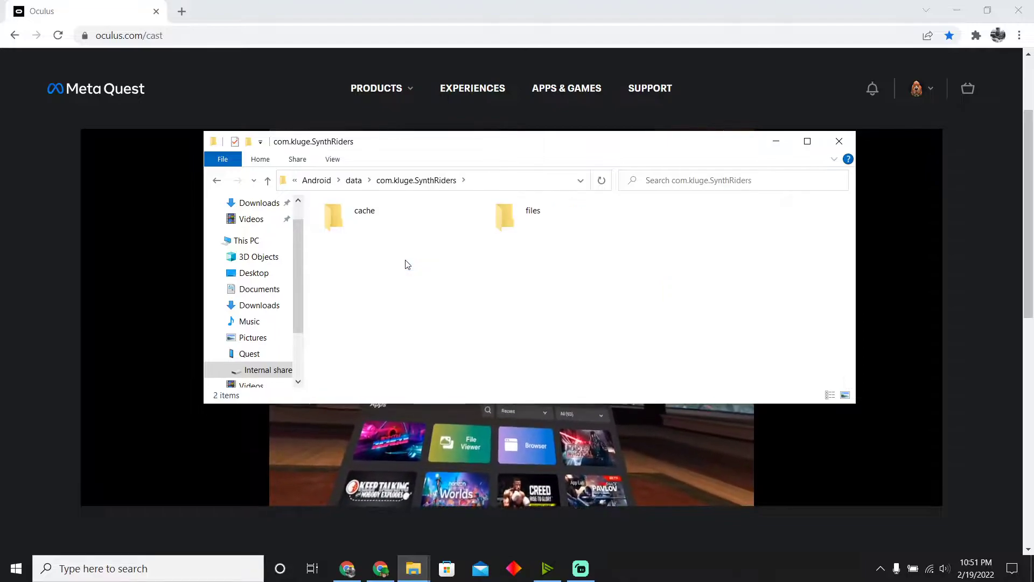
double_click(533, 223)
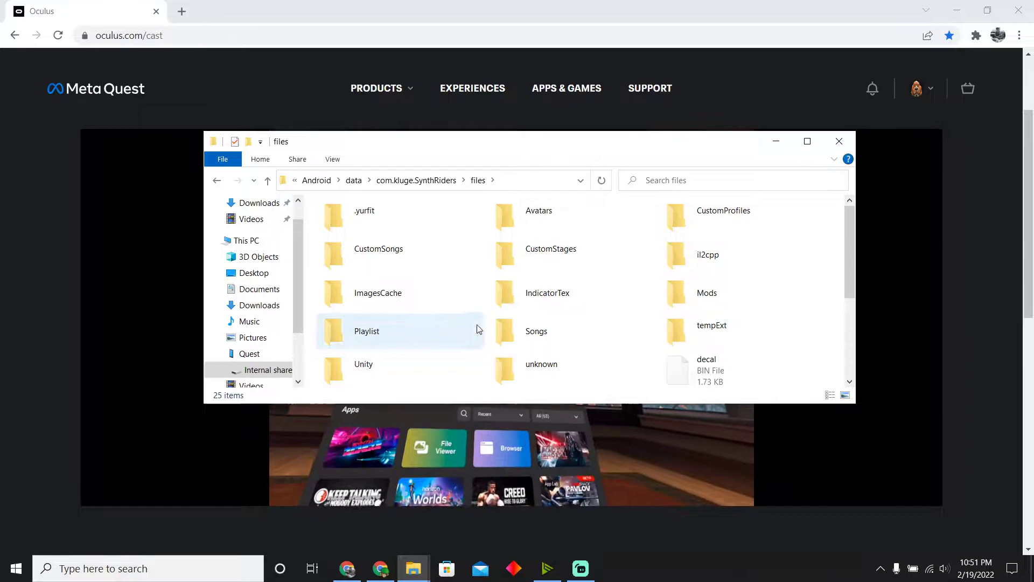
scroll(413, 330, "down", 1)
scroll(413, 330, "up", 1)
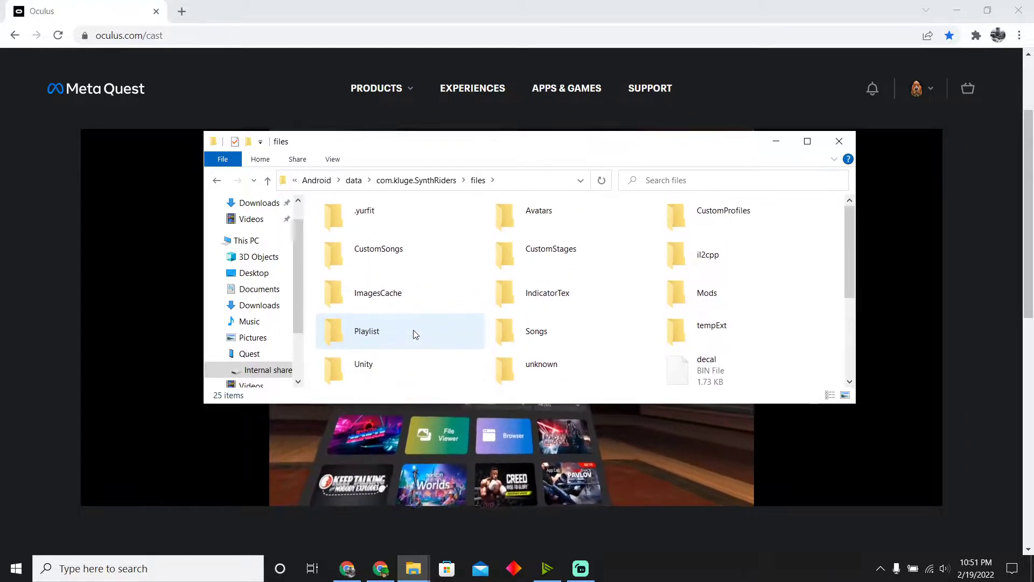
double_click(347, 260)
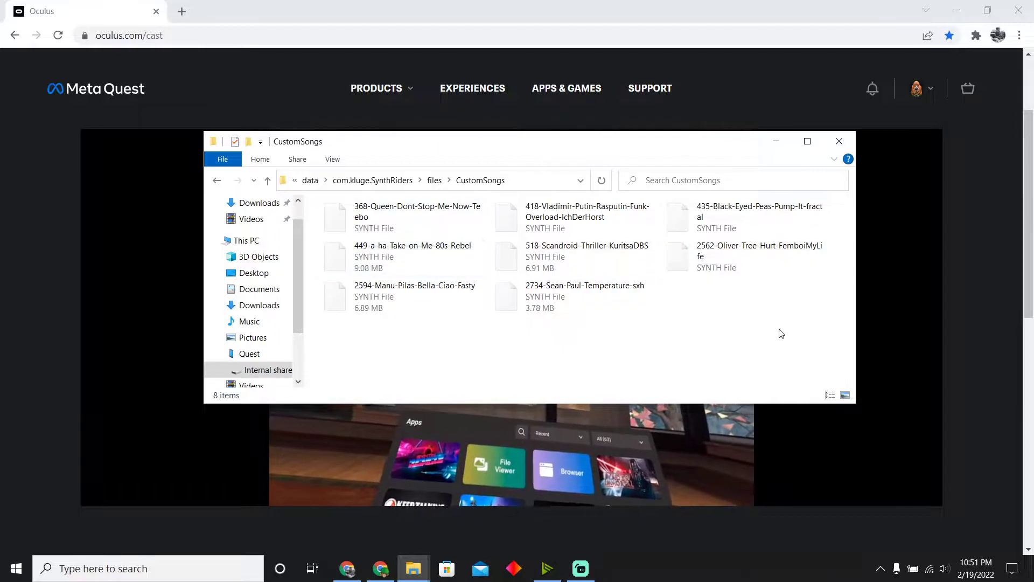
left_click(310, 181)
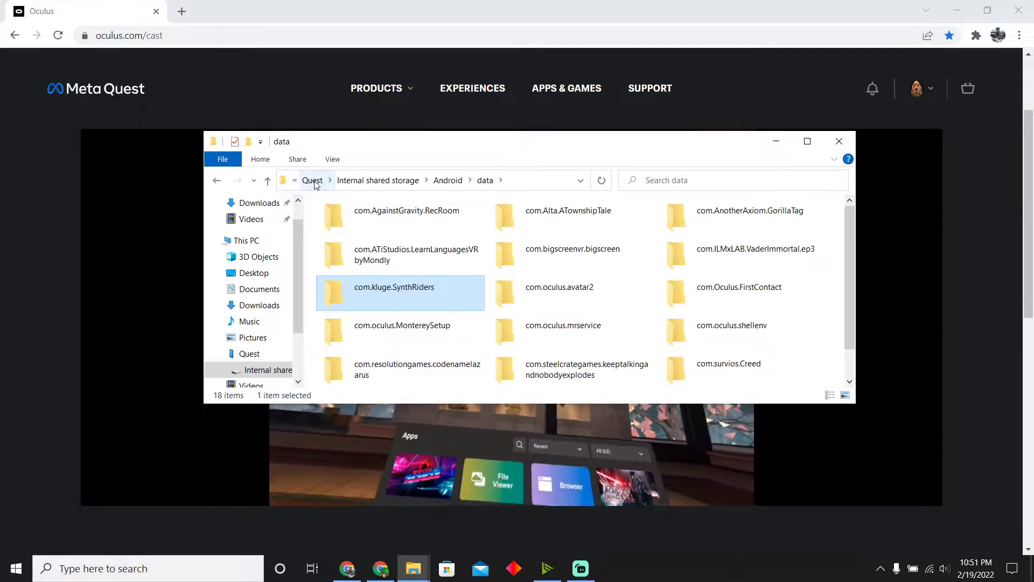
left_click(312, 181)
Step: Open Internal shared storage > SynthRidersUC > CustomSongs, which holds 0 items
double_click(397, 234)
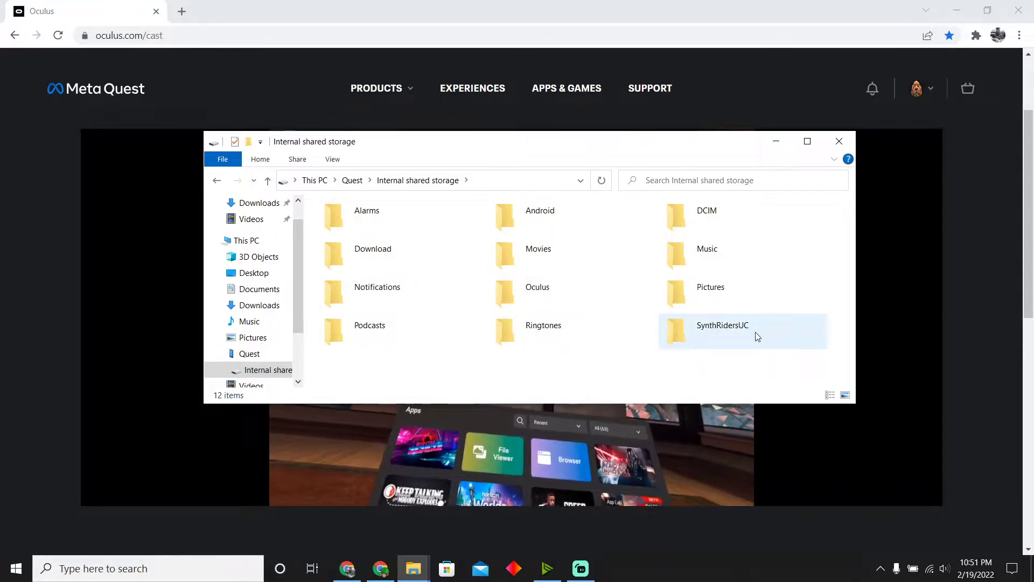
double_click(699, 341)
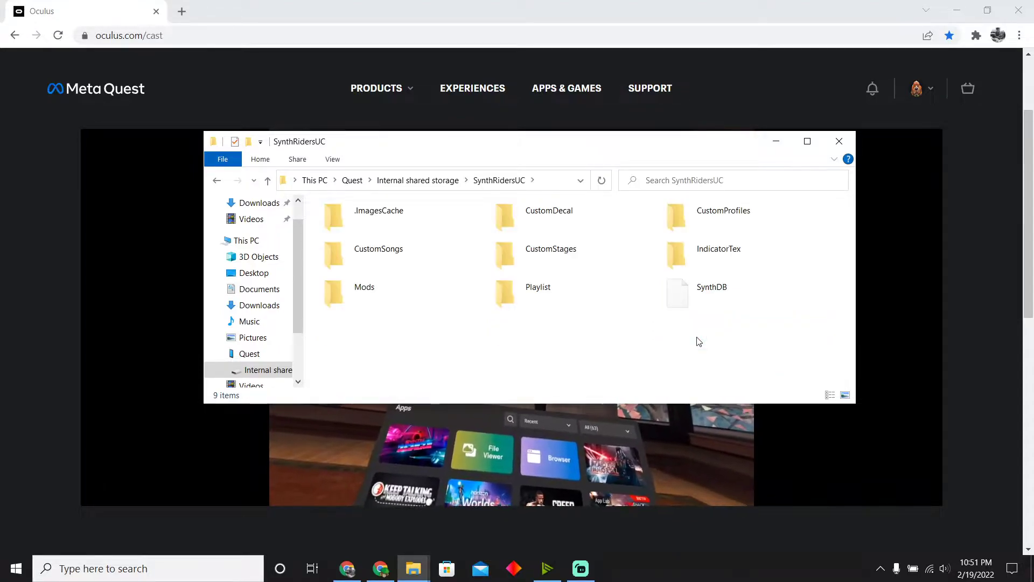
double_click(377, 255)
Step: Copy the four .synth files from Downloads into SynthRidersUC/CustomSongs, then close that window
mouse_move(413, 572)
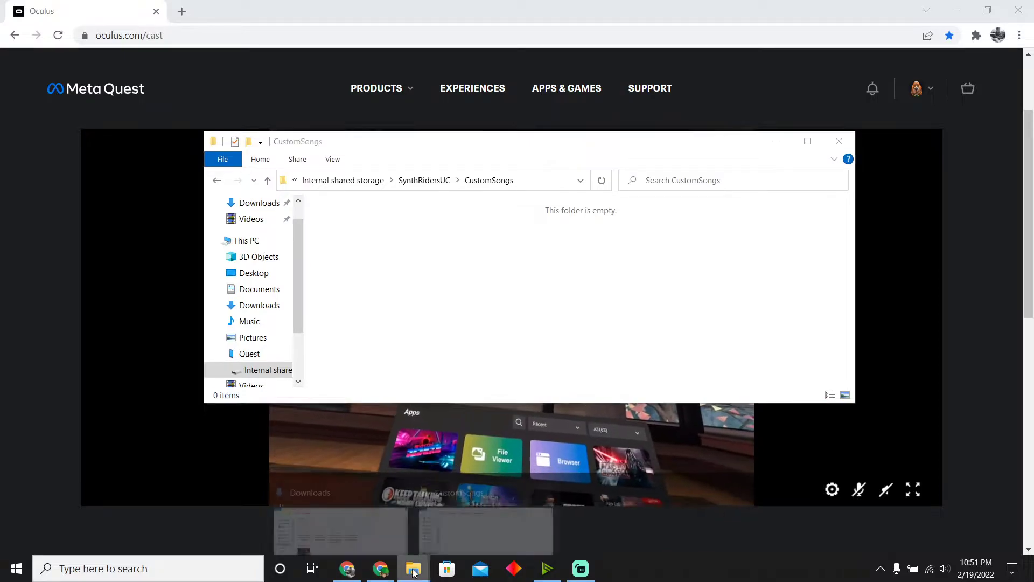
left_click(361, 521)
left_click_drag(680, 292, 398, 279)
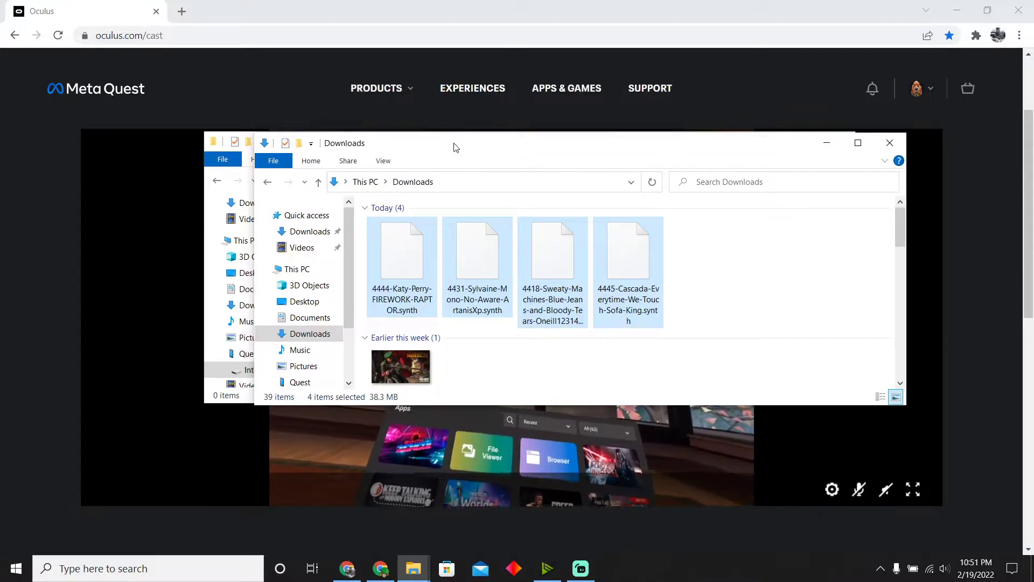
left_click_drag(456, 147, 467, 313)
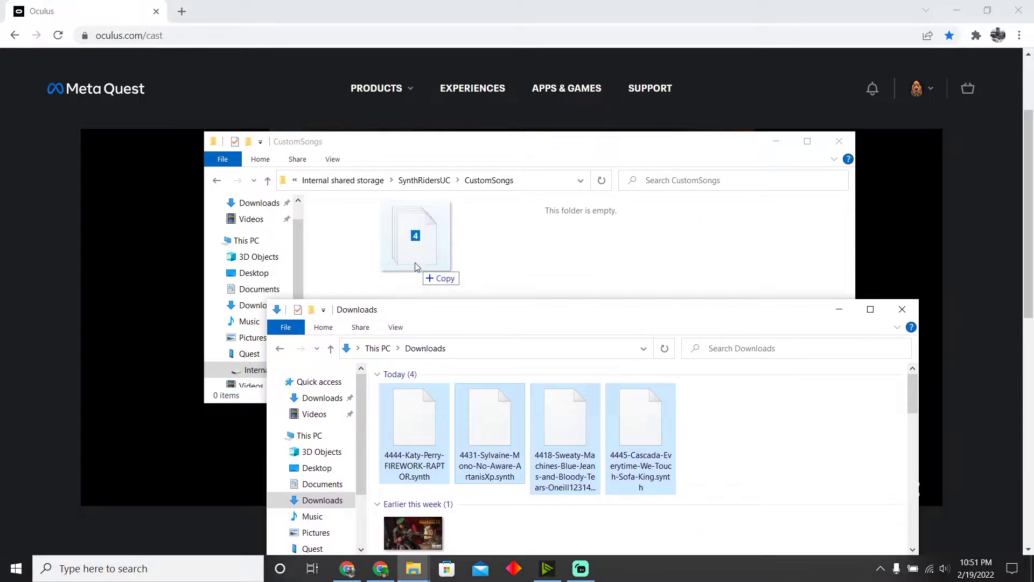
left_click_drag(415, 267, 416, 268)
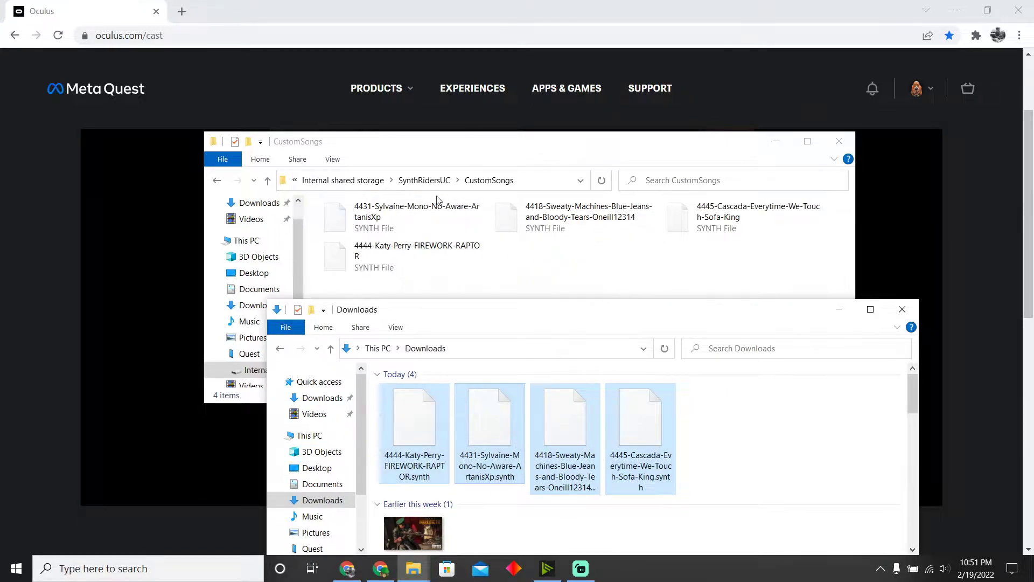
left_click(333, 180)
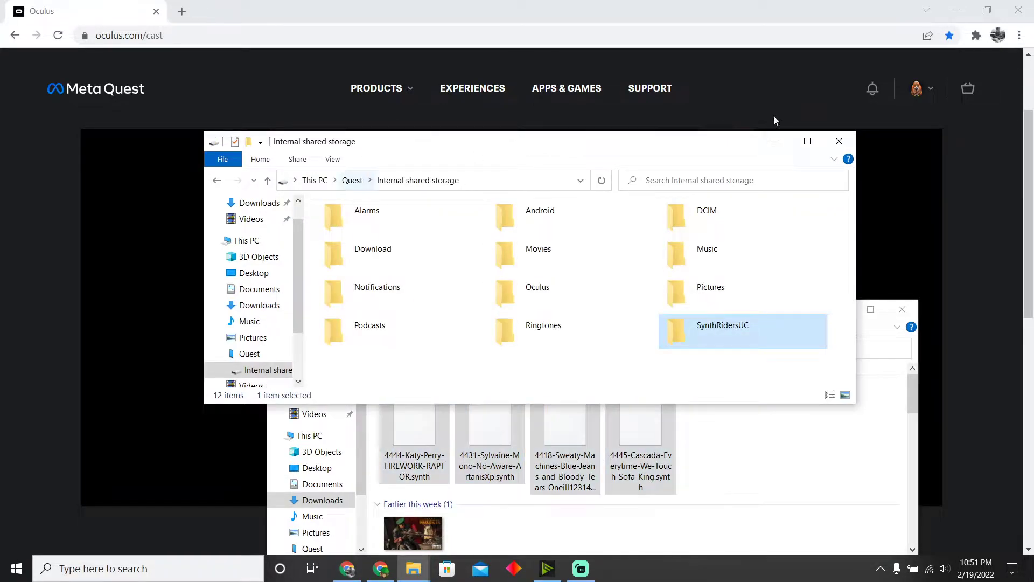
left_click(845, 142)
Step: Close the Downloads Explorer window
left_click(902, 309)
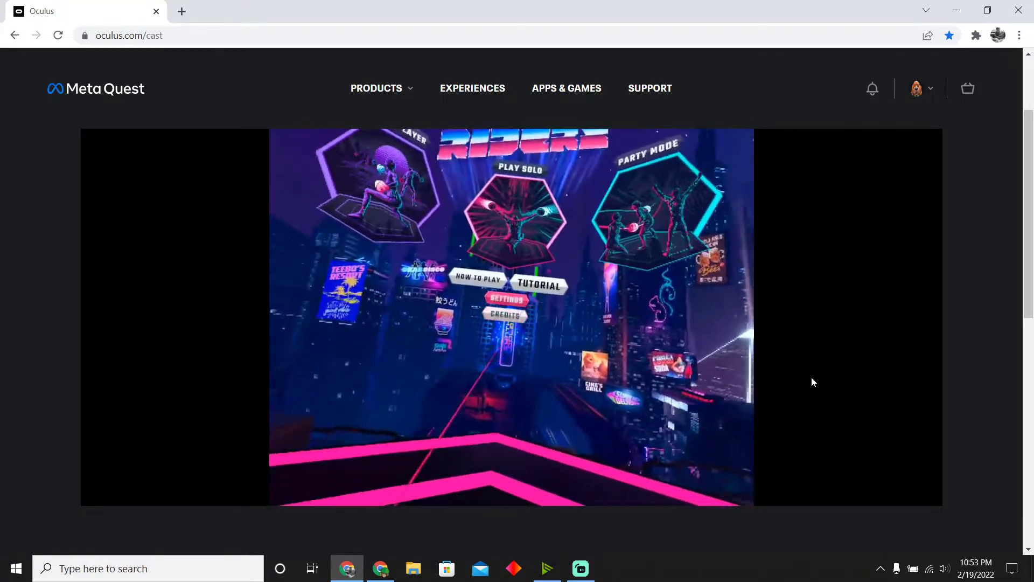
Step: Unmute the headset cast audio and raise its volume to maximum
mouse_move(736, 423)
left_click(886, 489)
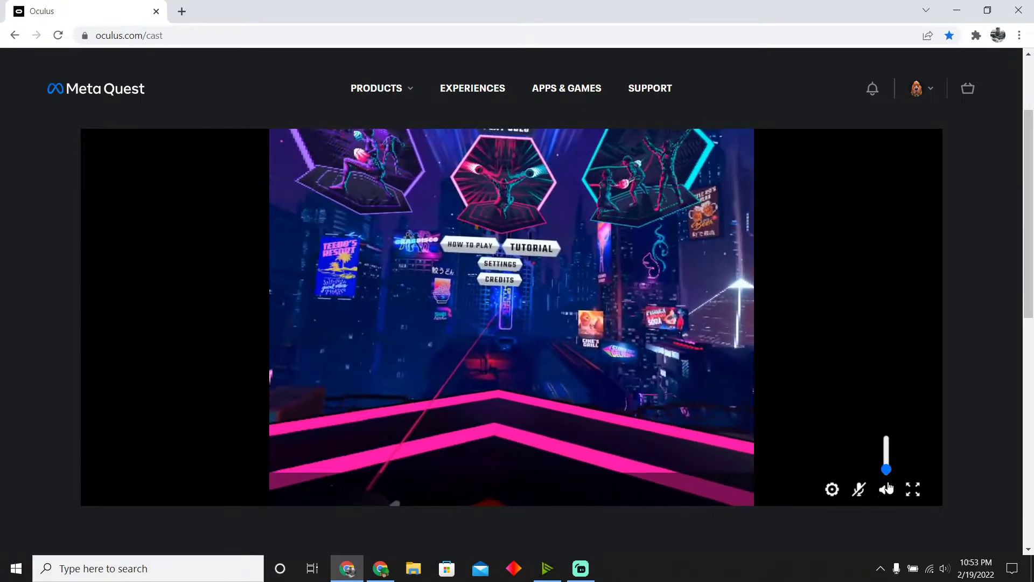
left_click_drag(886, 469, 887, 443)
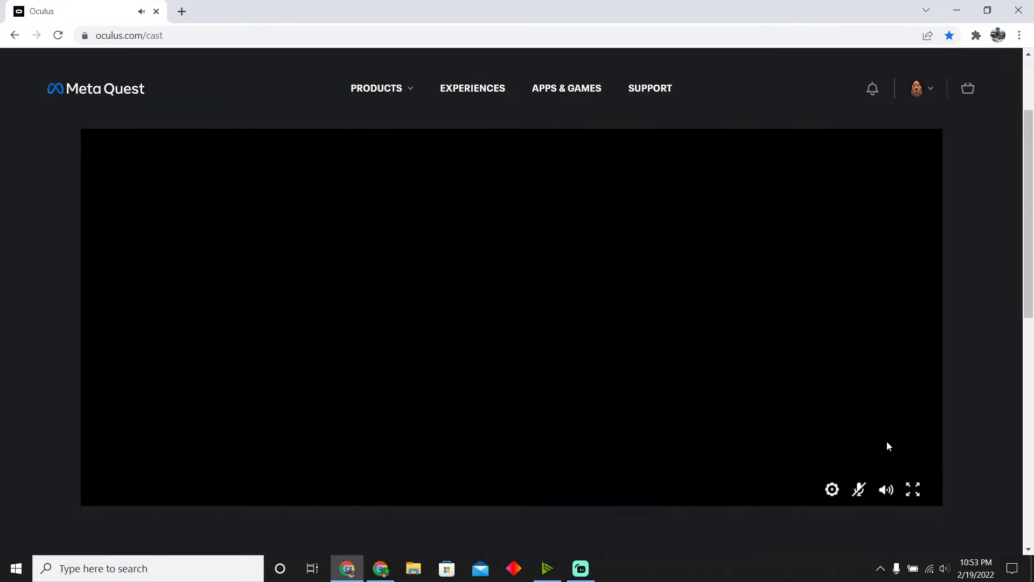
Step: Open Internal shared storage > Android > data > com.kluge.SynthRiders > files > CustomSongs
right_click(425, 573)
left_click(559, 480)
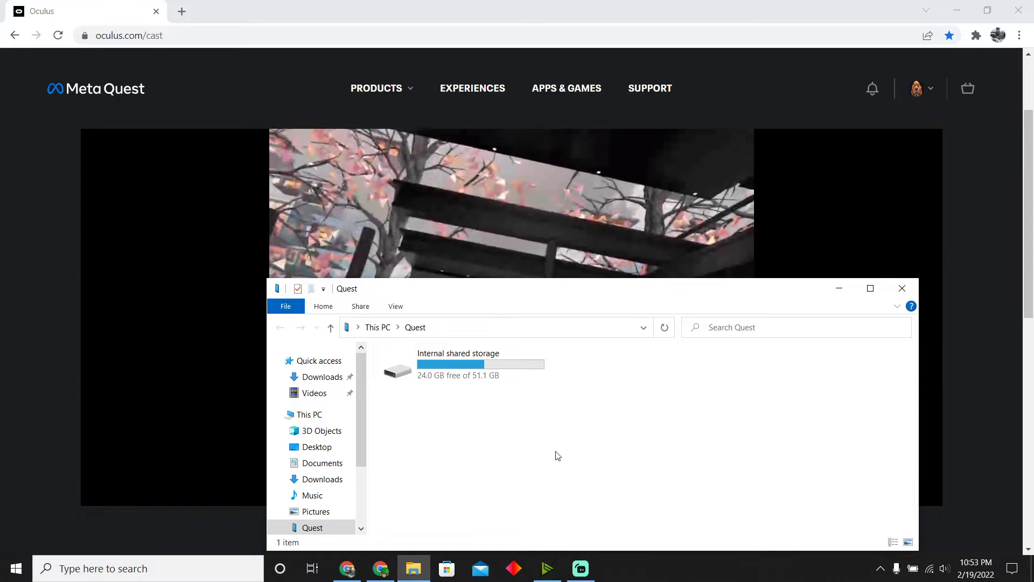
left_click(474, 380)
double_click(474, 380)
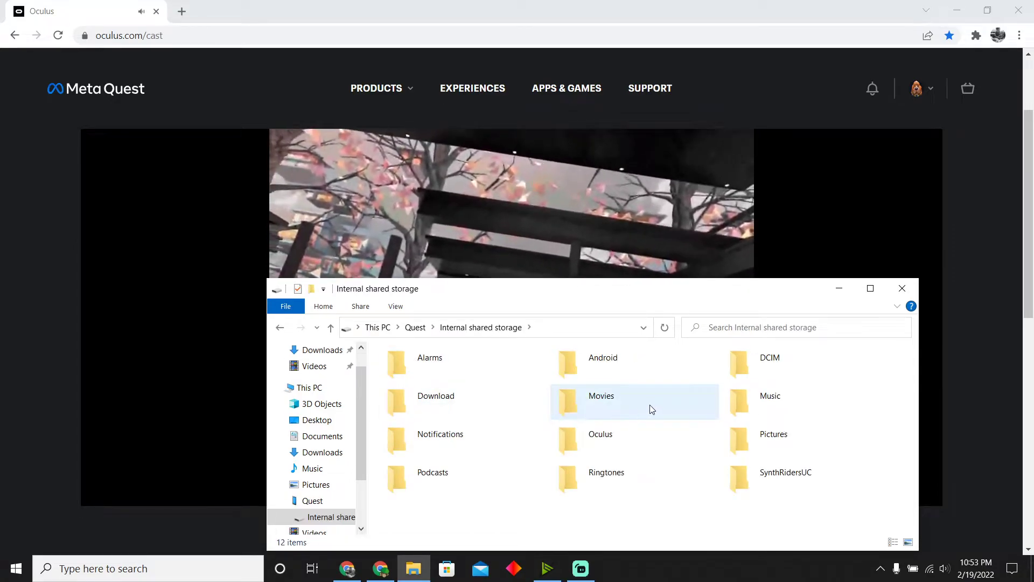
double_click(606, 372)
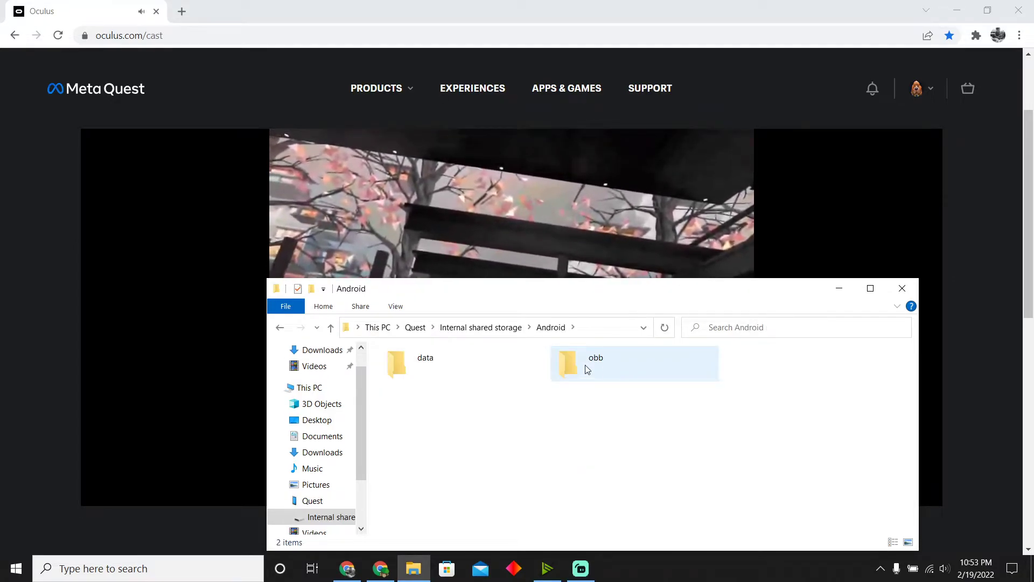
double_click(479, 367)
scroll(483, 461, "down", 1)
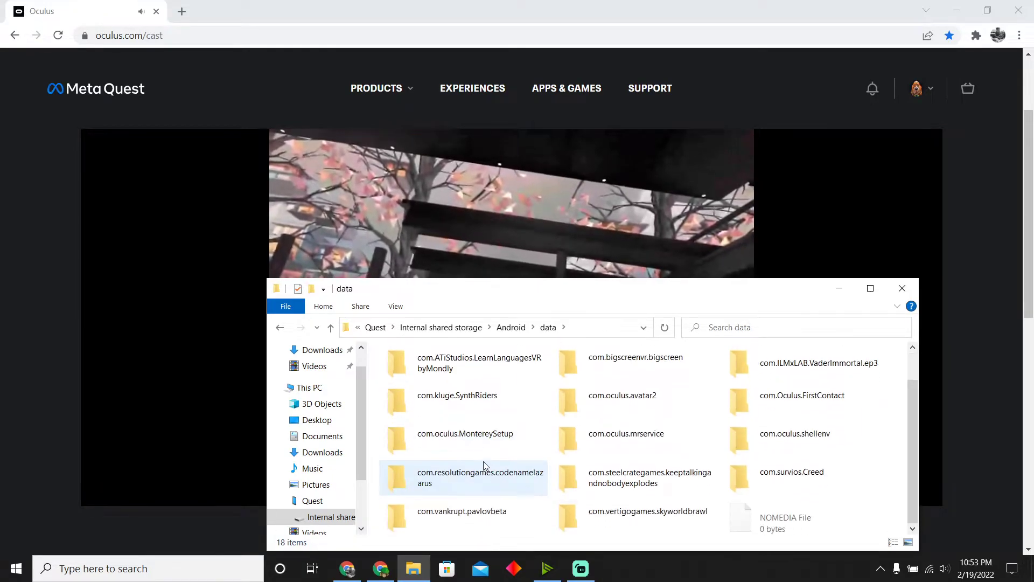
double_click(473, 397)
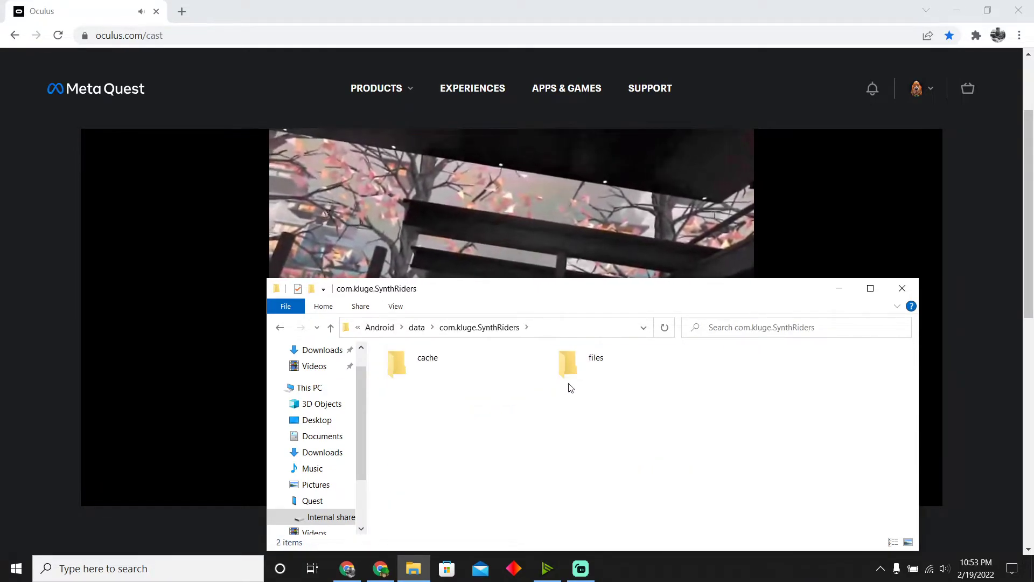
double_click(592, 377)
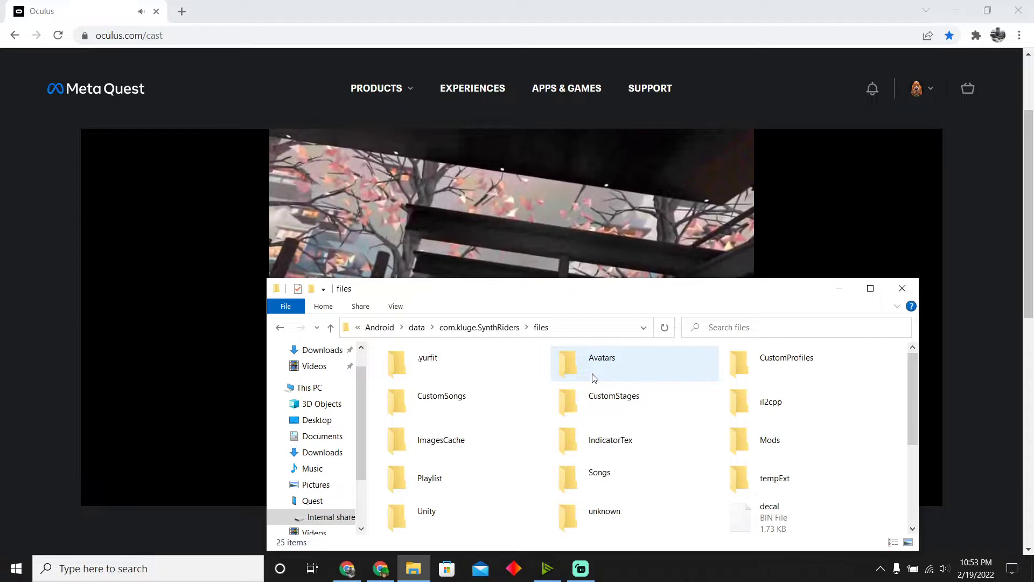
double_click(443, 405)
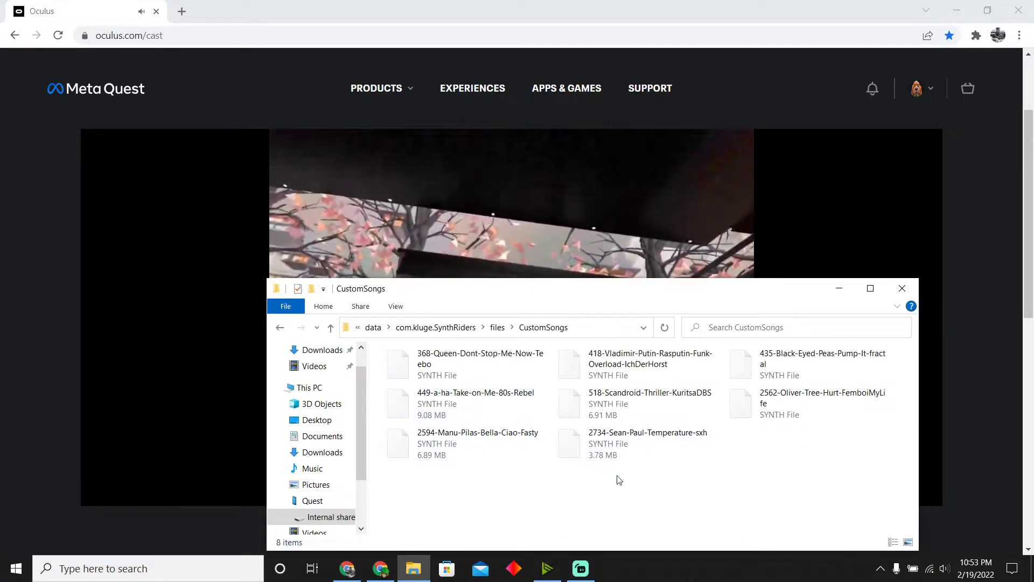
Step: Select the eight old SYNTH songs and move them into SynthRidersUC's CustomSongs folder
left_click_drag(807, 480, 454, 360)
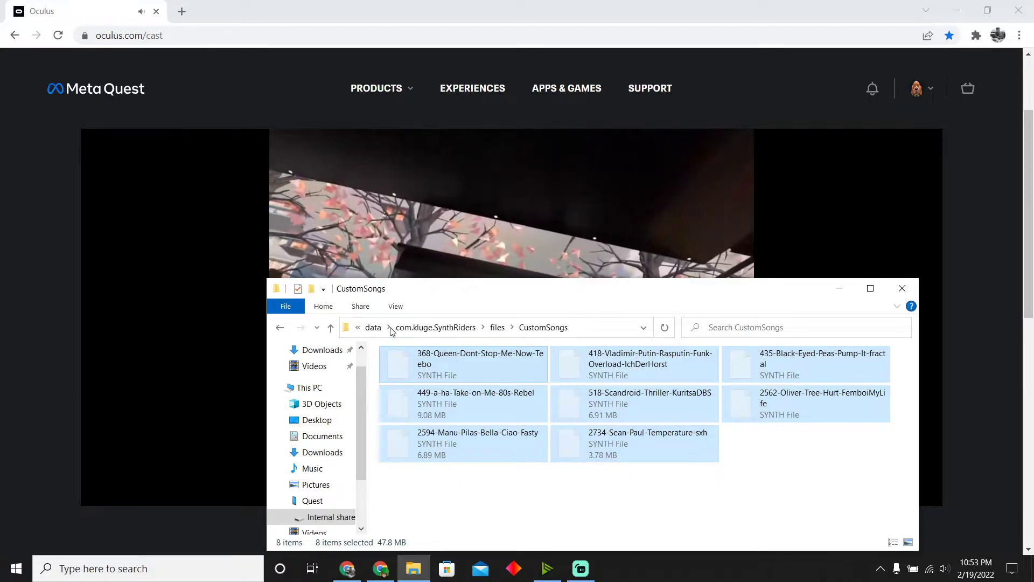
left_click(372, 328)
left_click(426, 327)
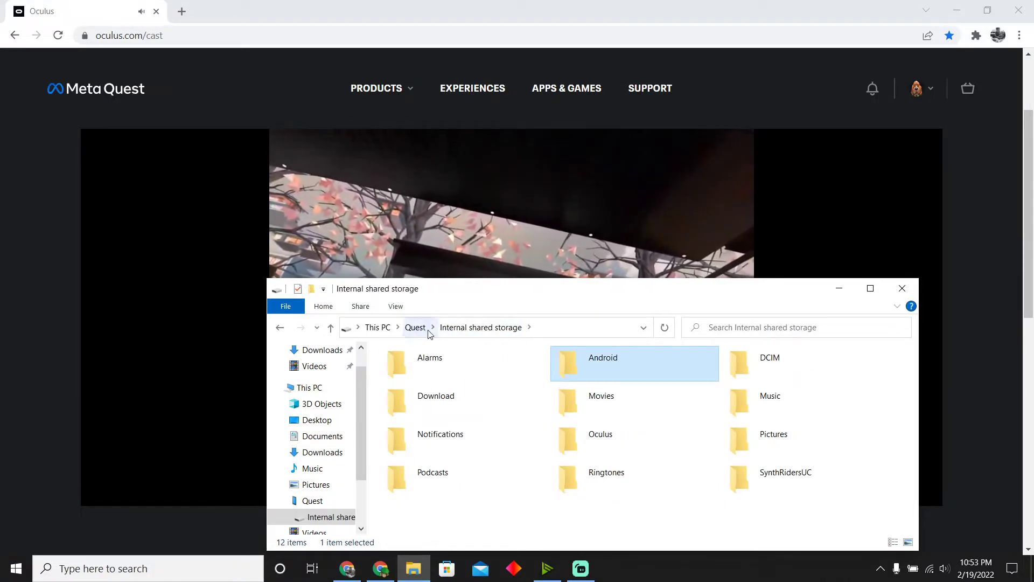
double_click(760, 484)
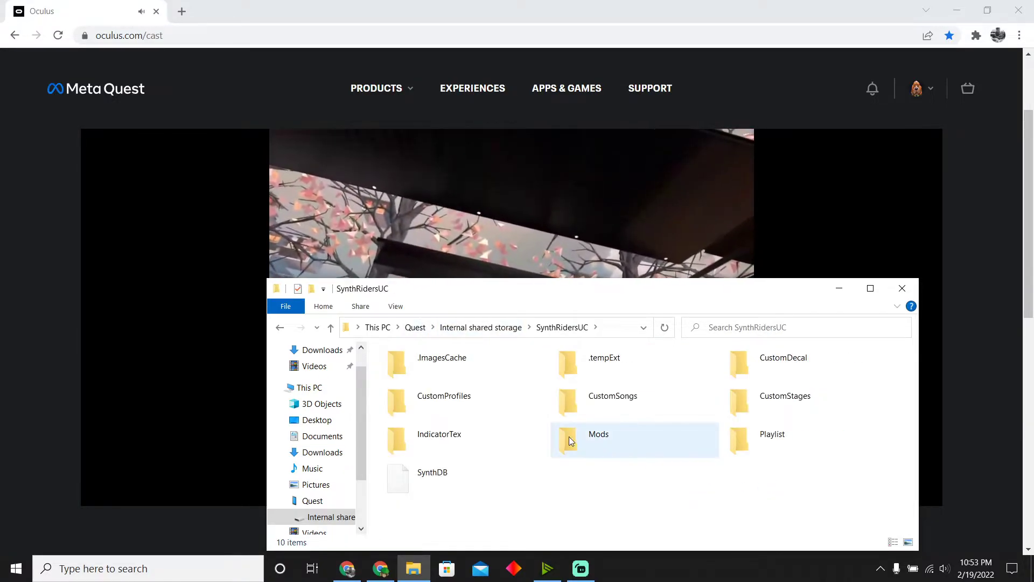
double_click(607, 412)
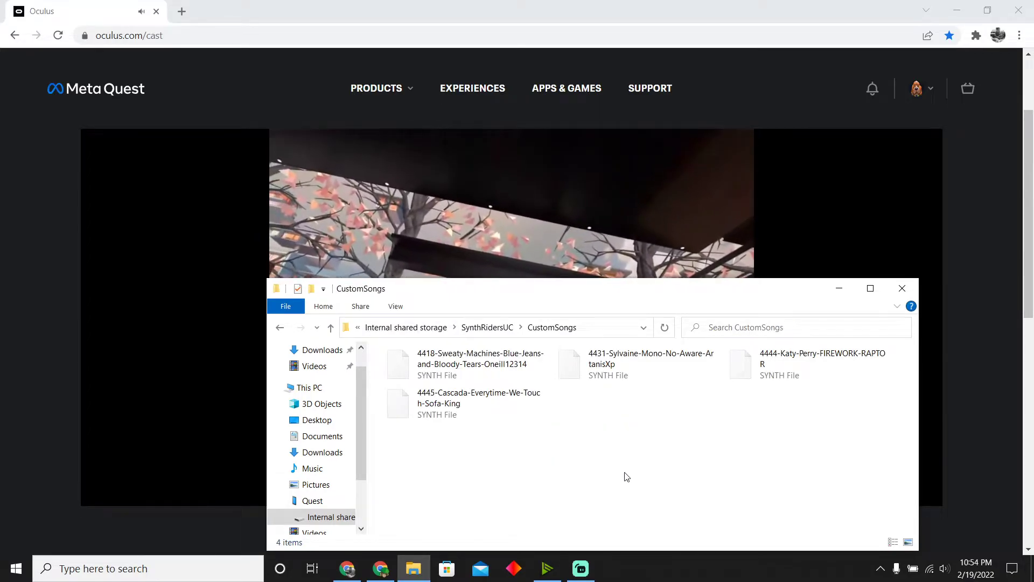
Step: Close the File Explorer window
left_click(902, 290)
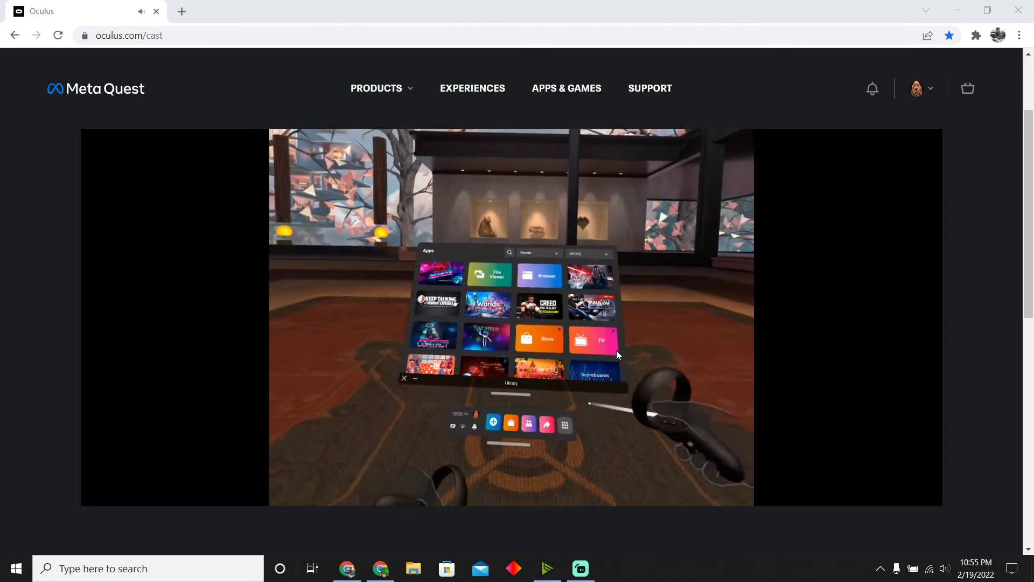
mouse_move(525, 394)
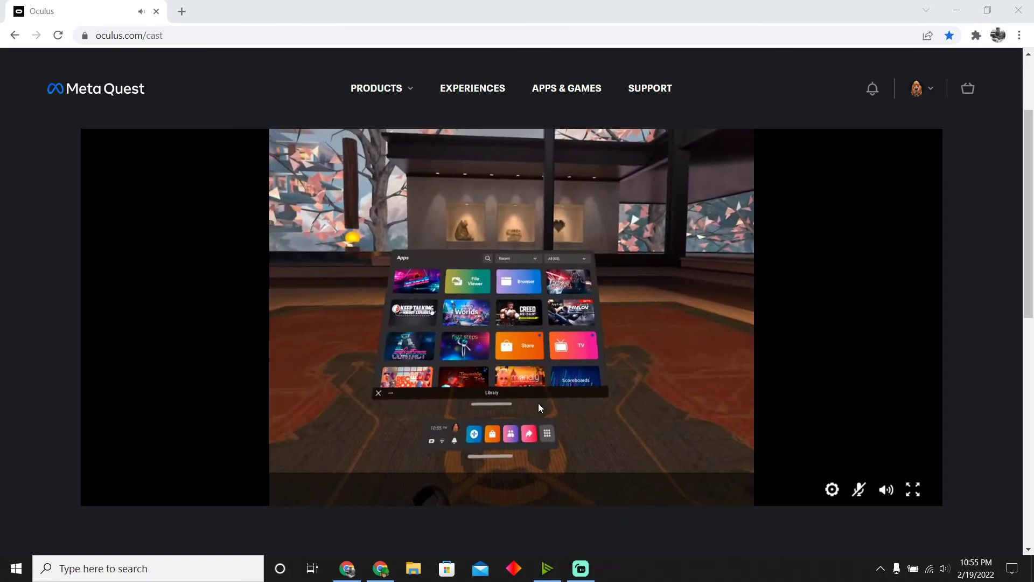